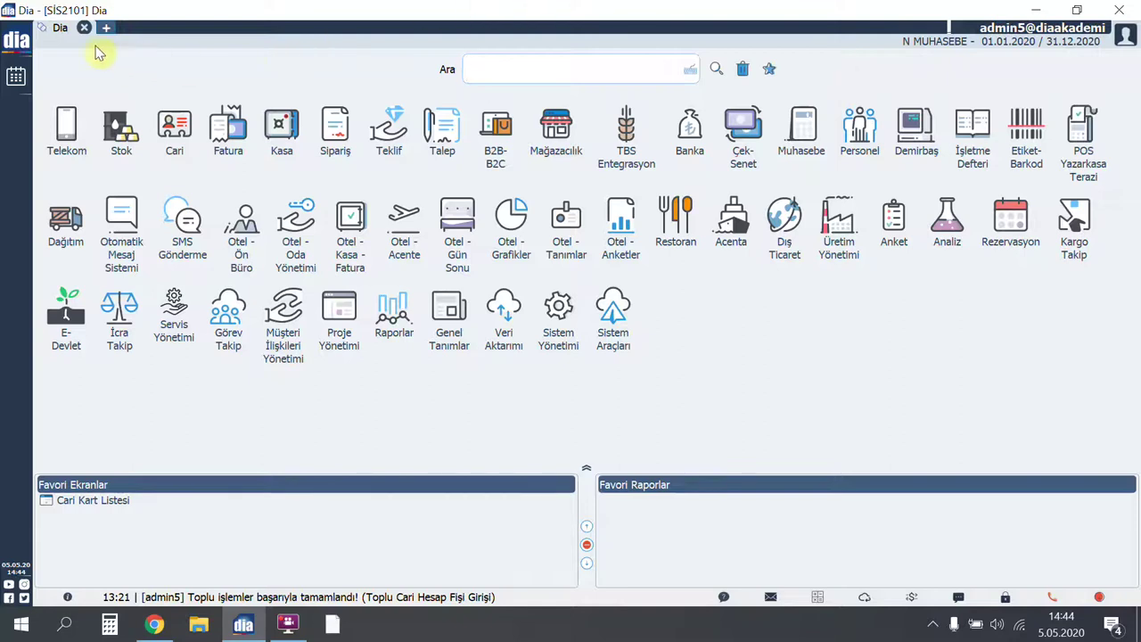
- Find the Cari Hesap Fişleri list by searching for CARİ and start a new (BD) Borç Dekontu voucher
left_click(16, 40)
type("CARİ")
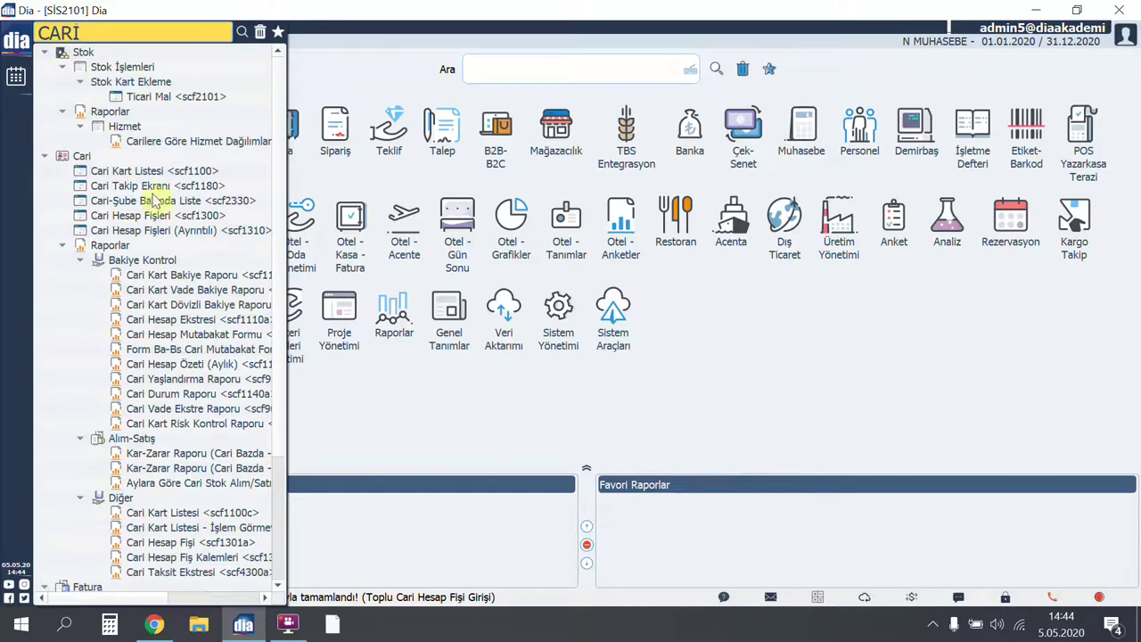
left_click(187, 217)
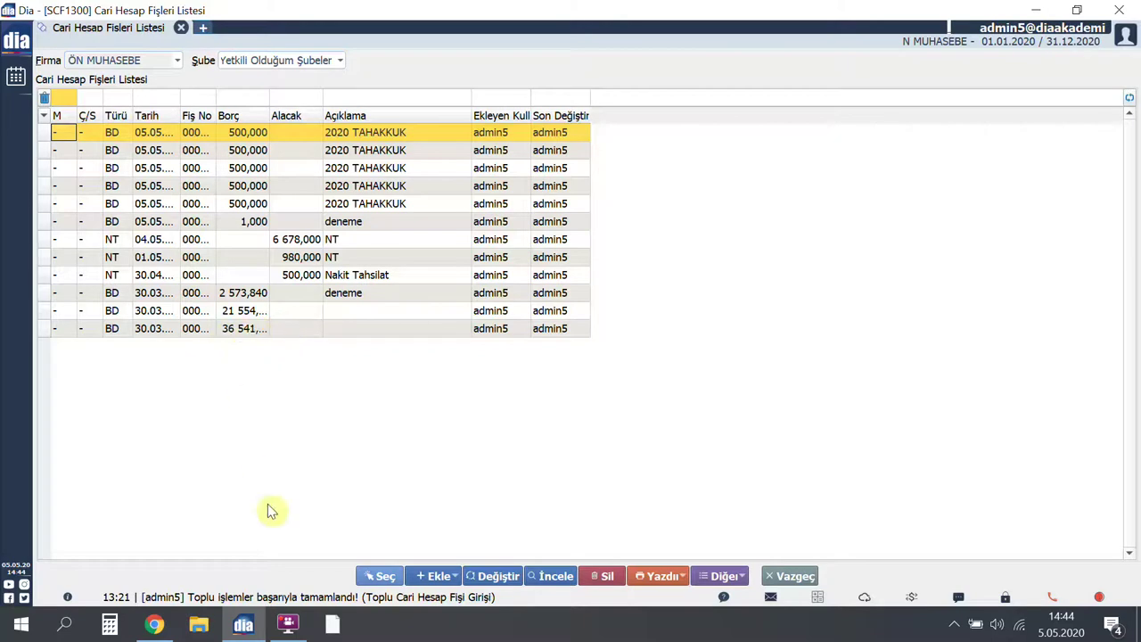
left_click(459, 578)
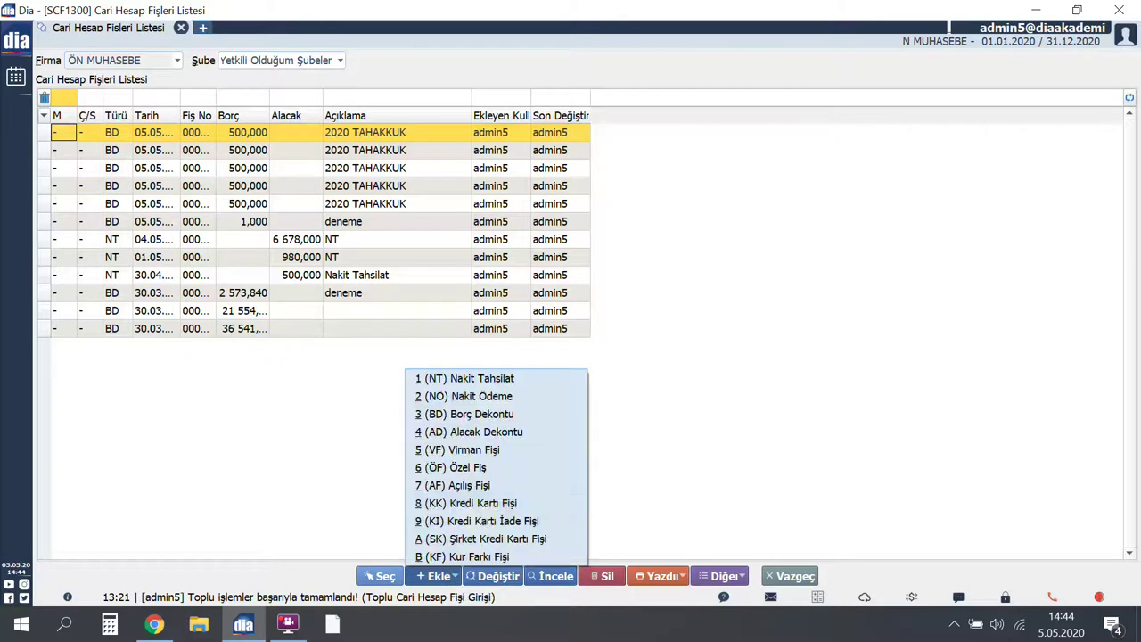
left_click(503, 417)
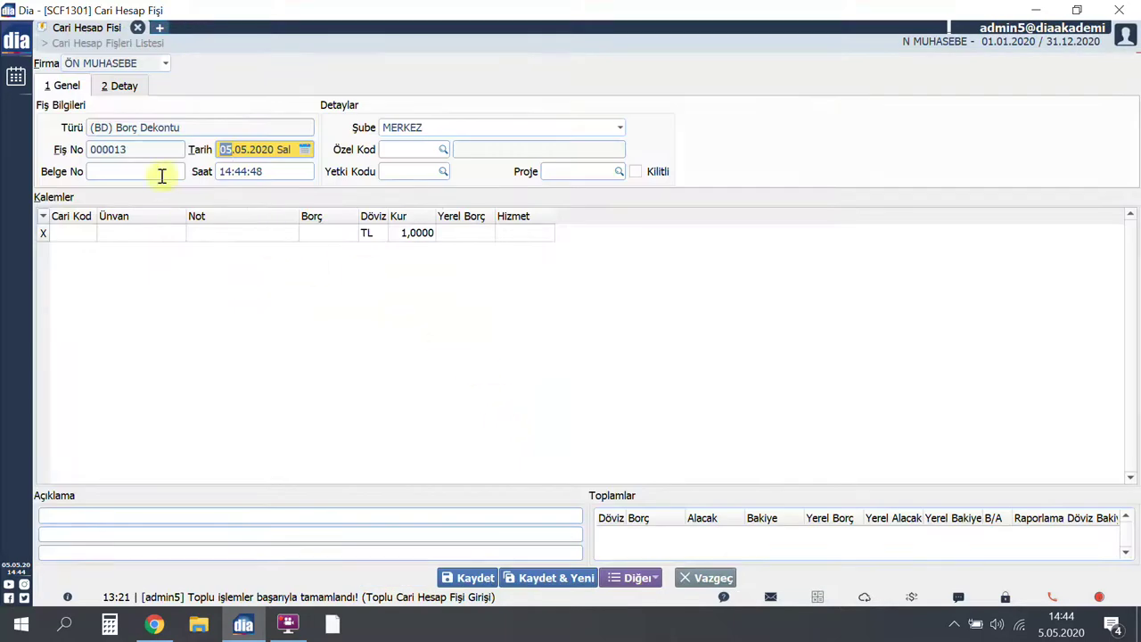
- Enter 185YY as the debit note's document number and set its date to 30.03.2020
key("Tab")
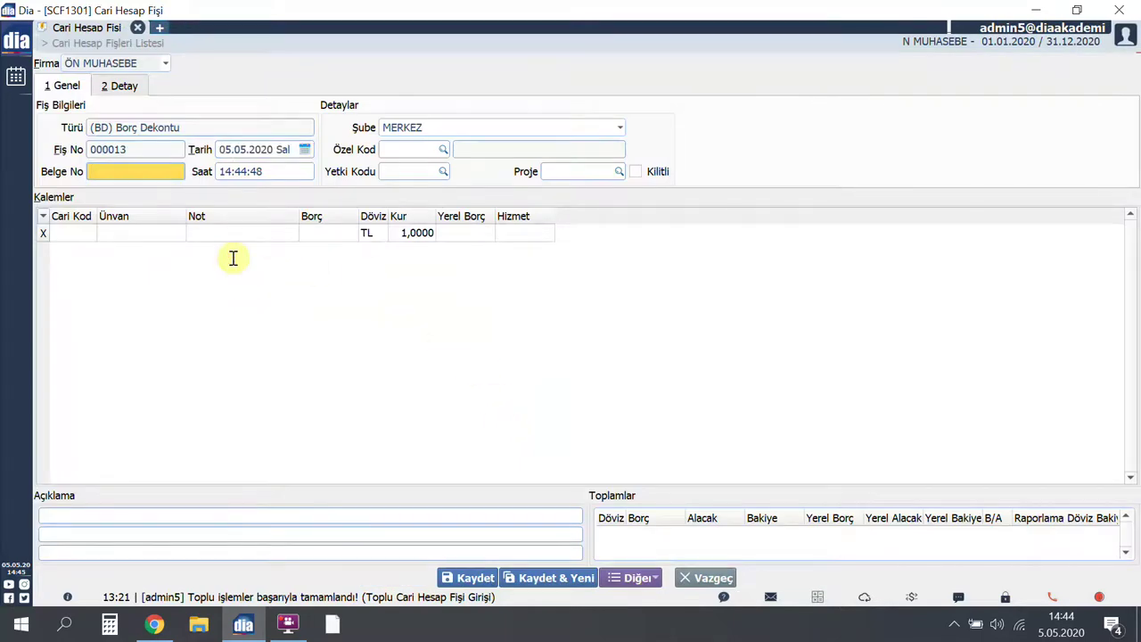
left_click(182, 169)
type("1")
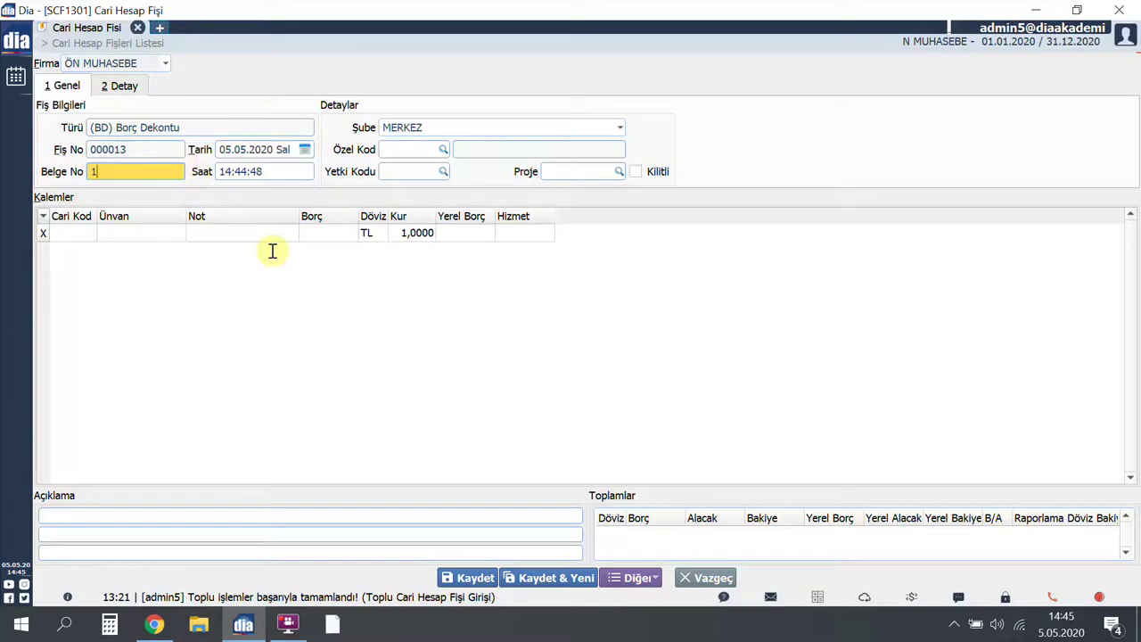
type("85YY")
key("shift+Tab")
key("alt+Down")
left_click(110, 178)
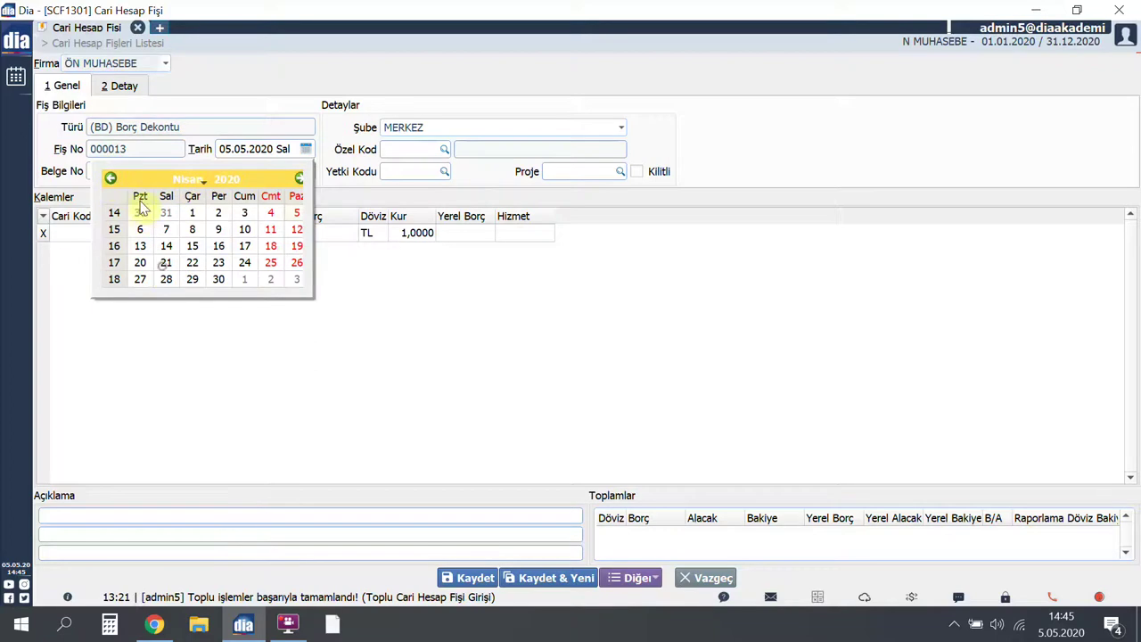
left_click(140, 213)
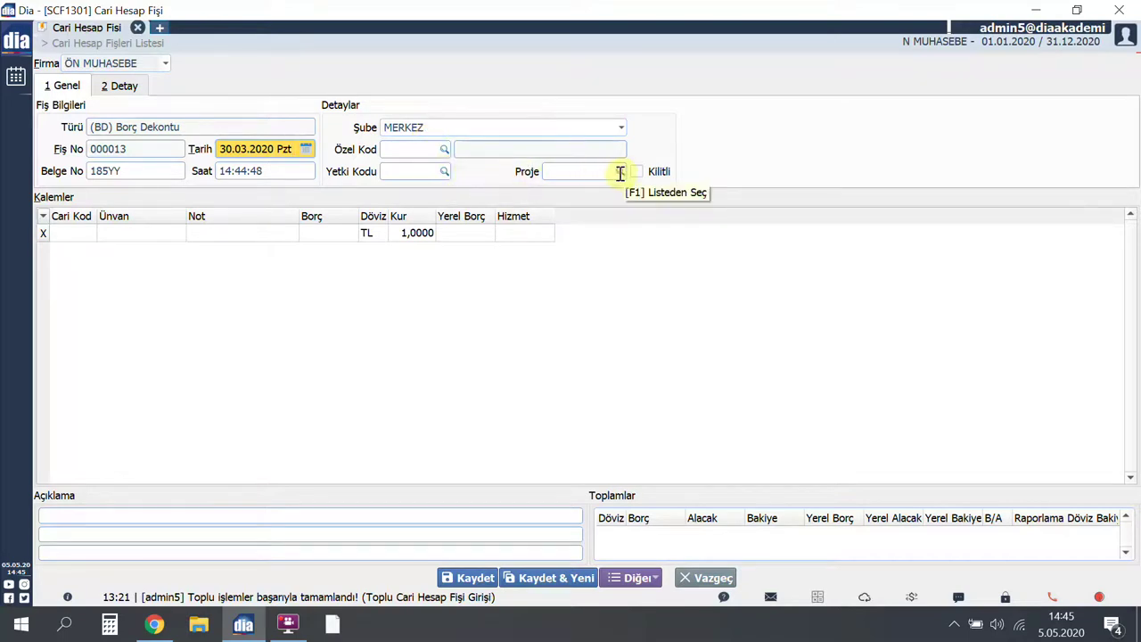
- Choose the VİKO ELEKTRİK account at the start of the card list as the voucher's first line item
left_click(85, 234)
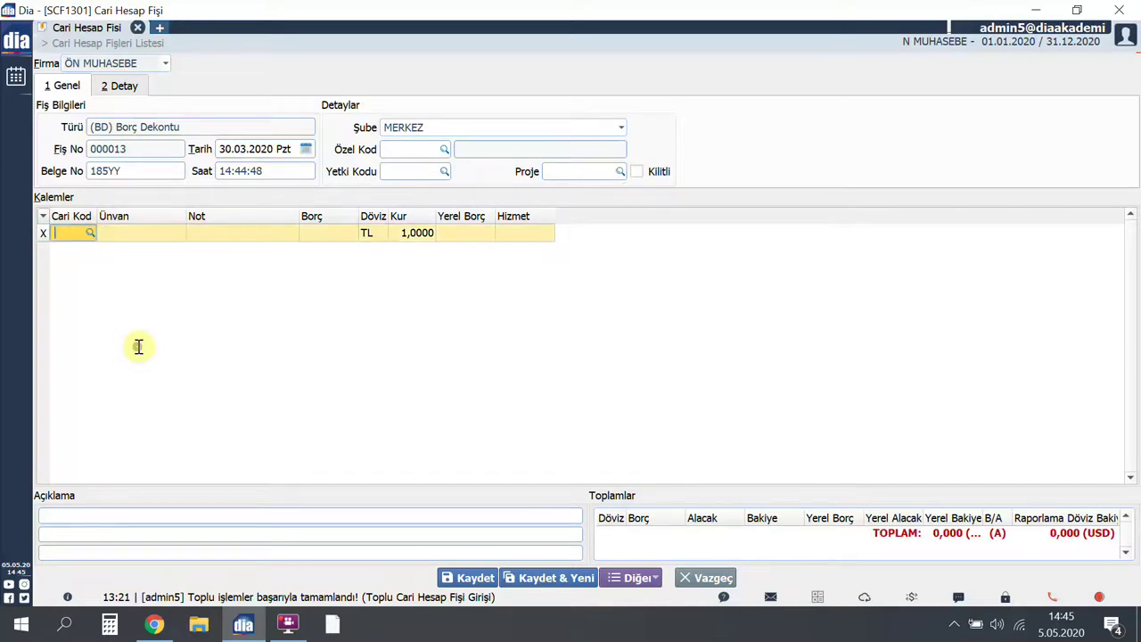
left_click(91, 231)
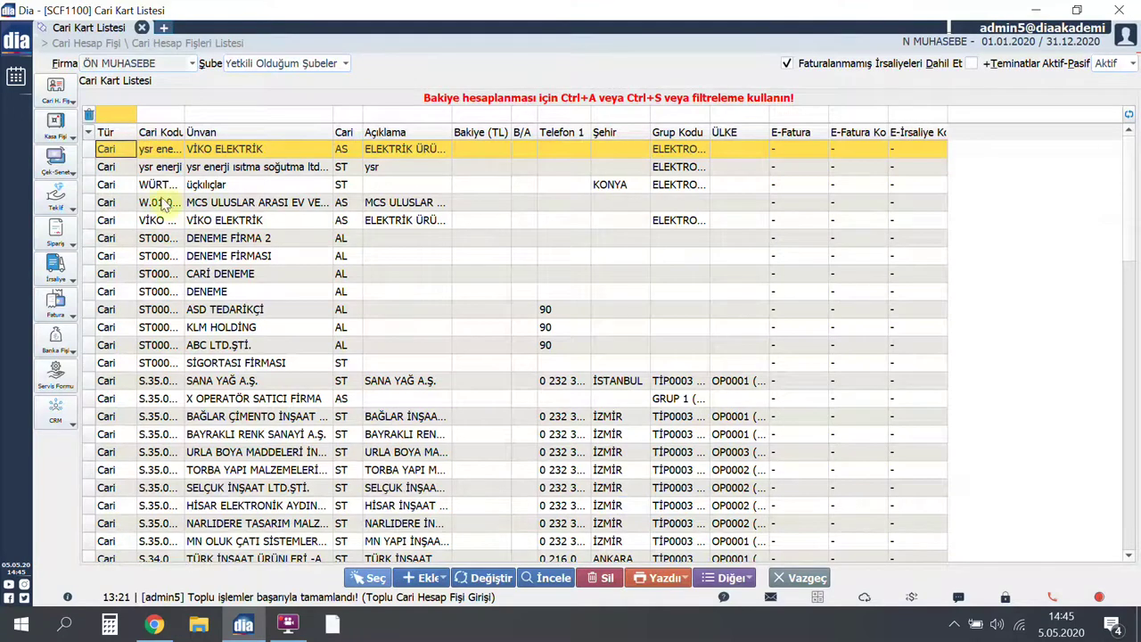
left_click(225, 149)
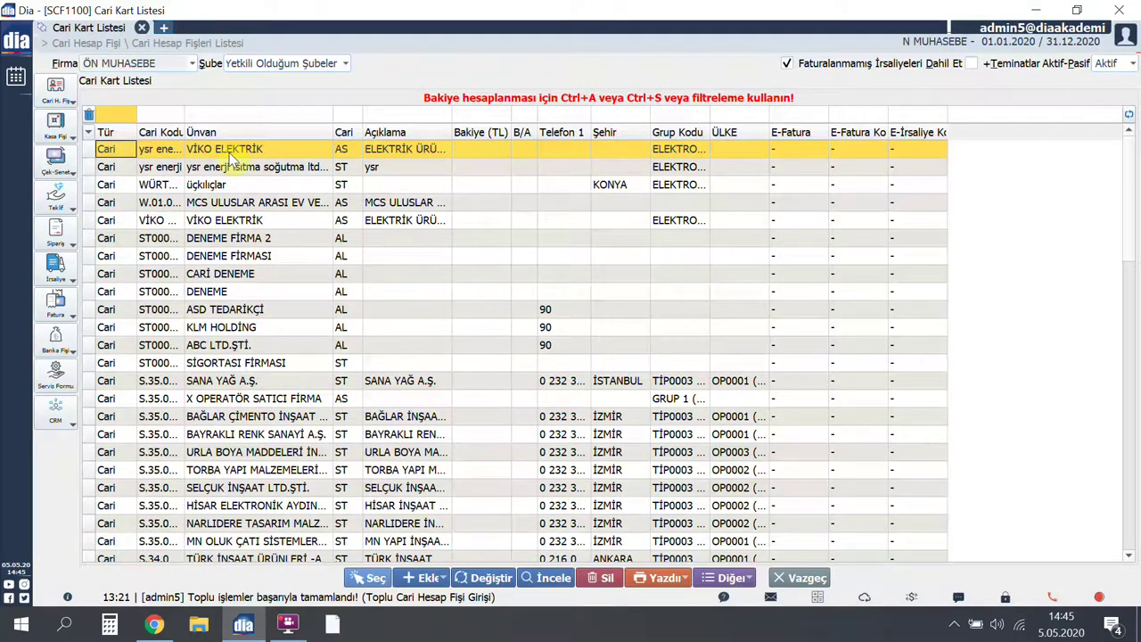
left_click(371, 579)
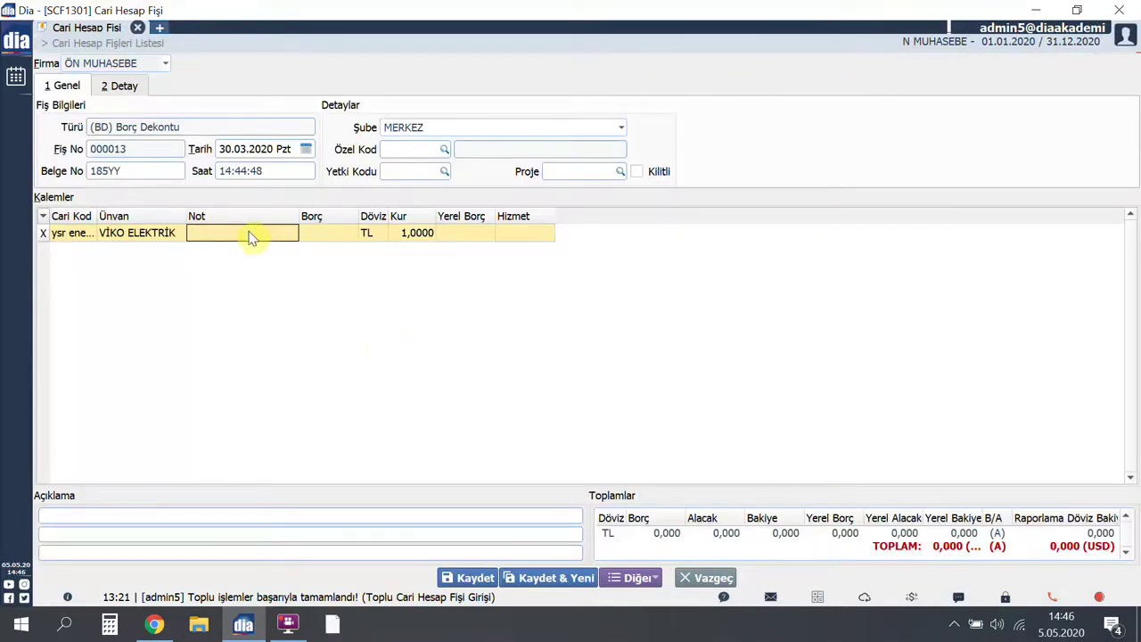
- Fill the VİKO ELEKTRİK line with the note BD, a debit of 600 and USD as the currency
type("BD")
left_click(331, 236)
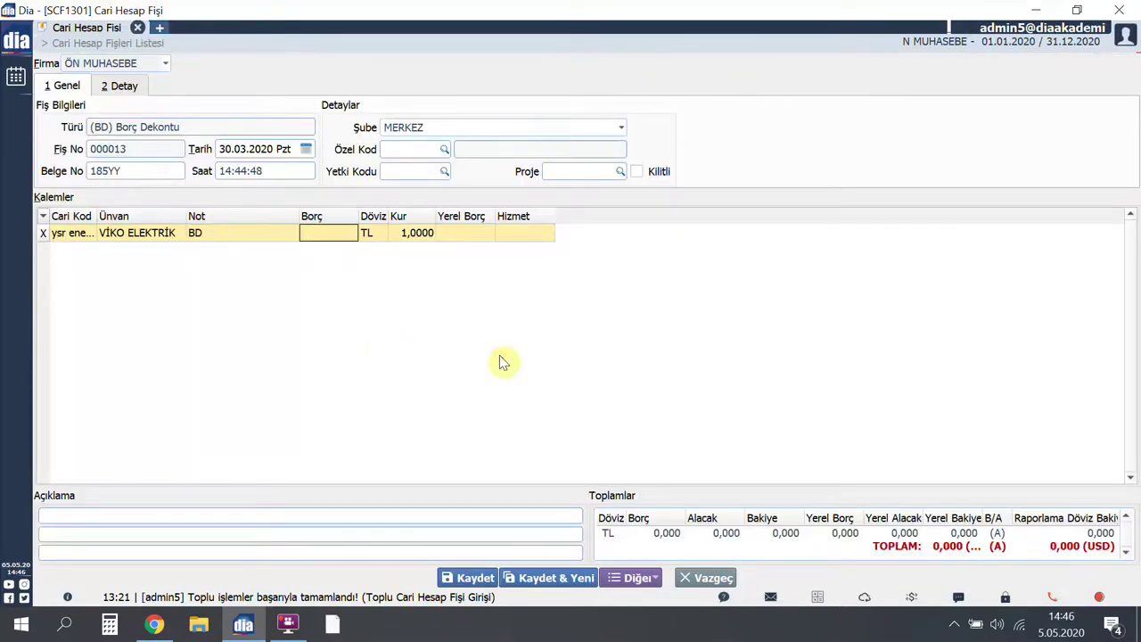
type("600")
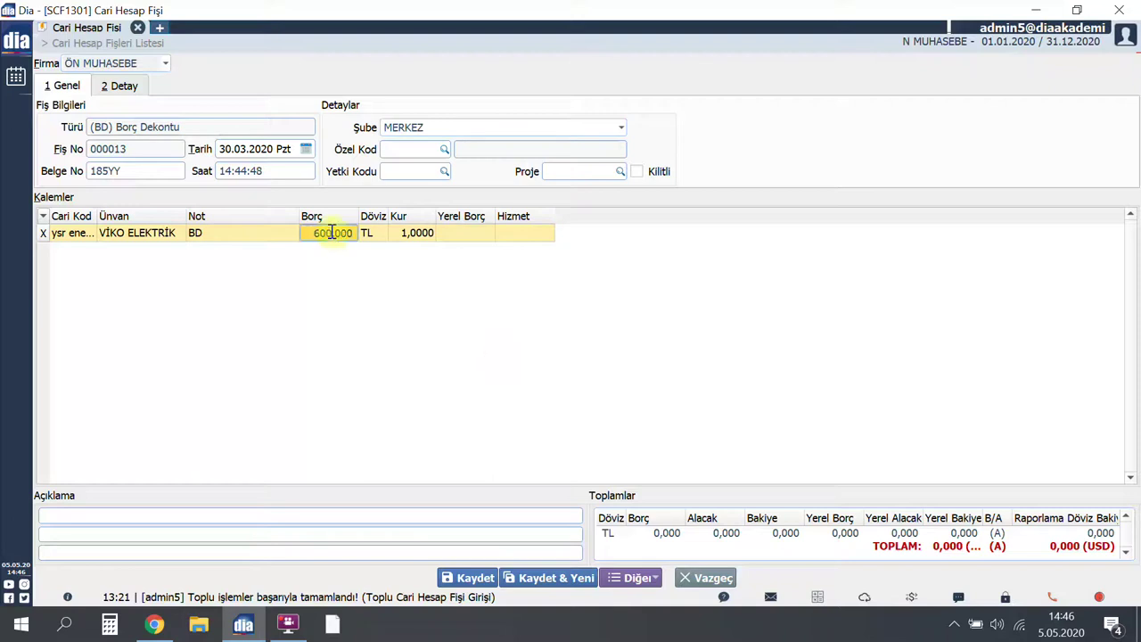
left_click(383, 234)
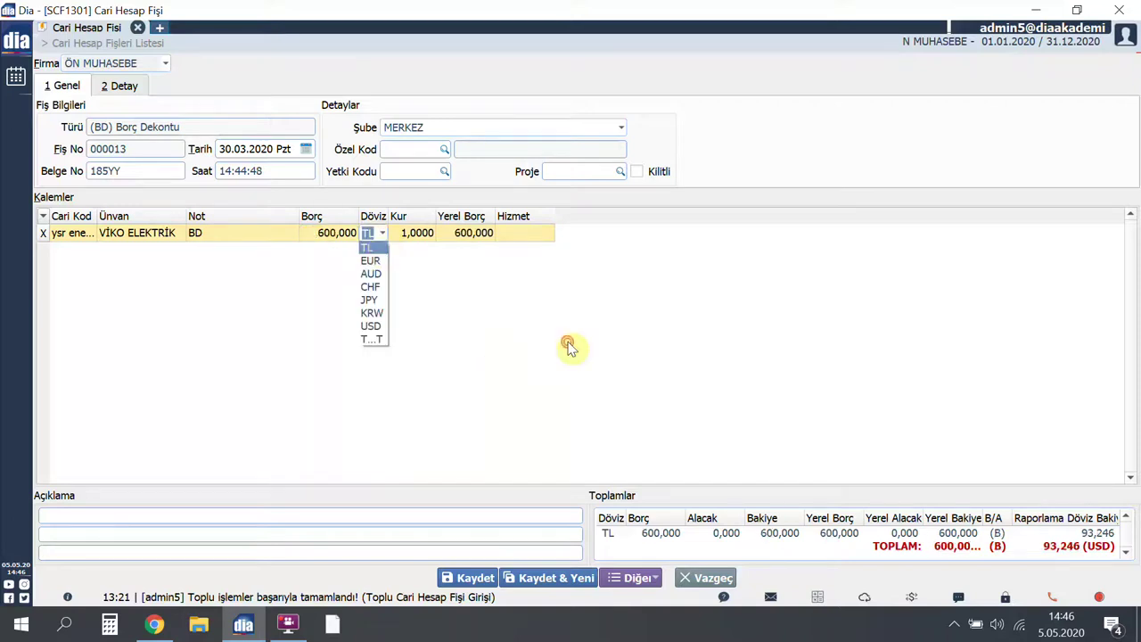
left_click(372, 326)
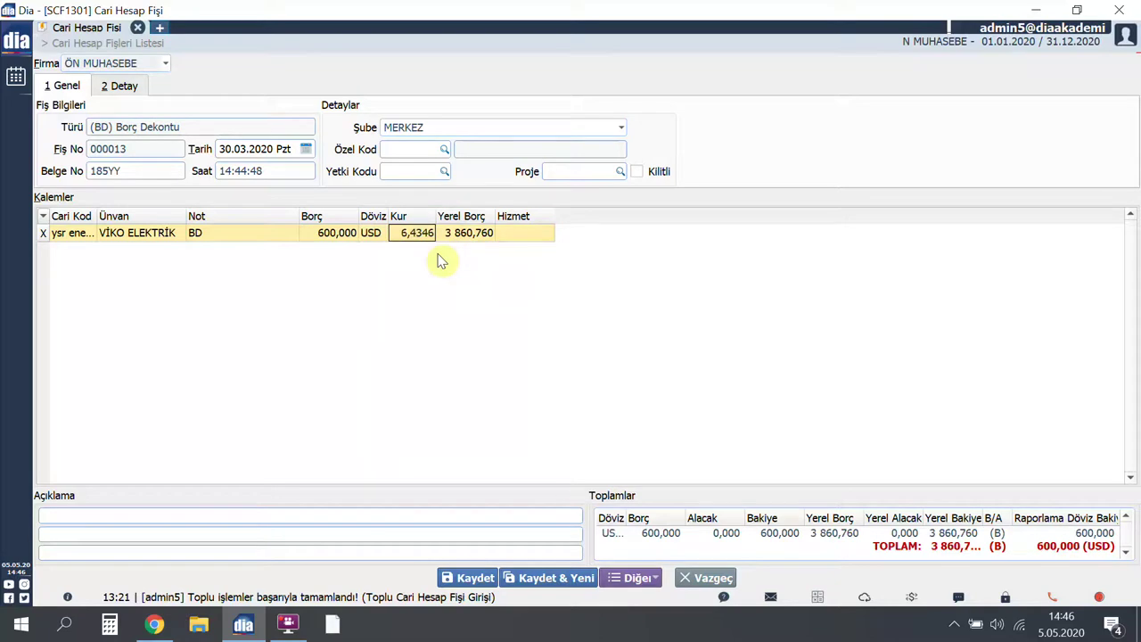
- Look up the exchange rates for 30.03.2020 in Döviz Kurları and close the rates without saving
left_click(910, 597)
left_click(481, 241)
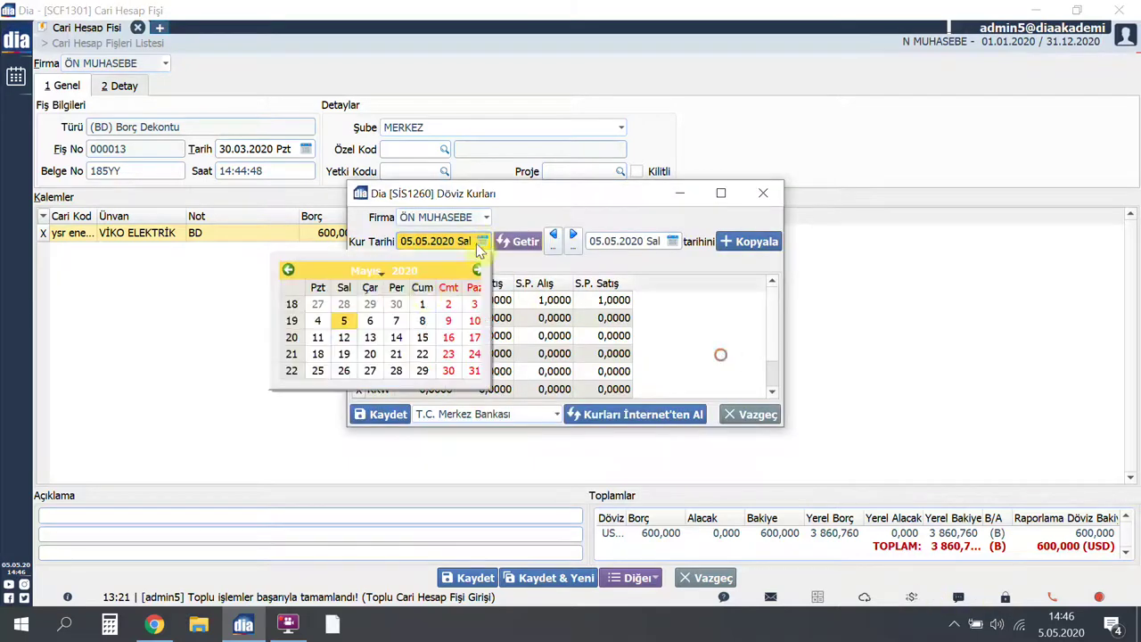
left_click(289, 266)
left_click(374, 303)
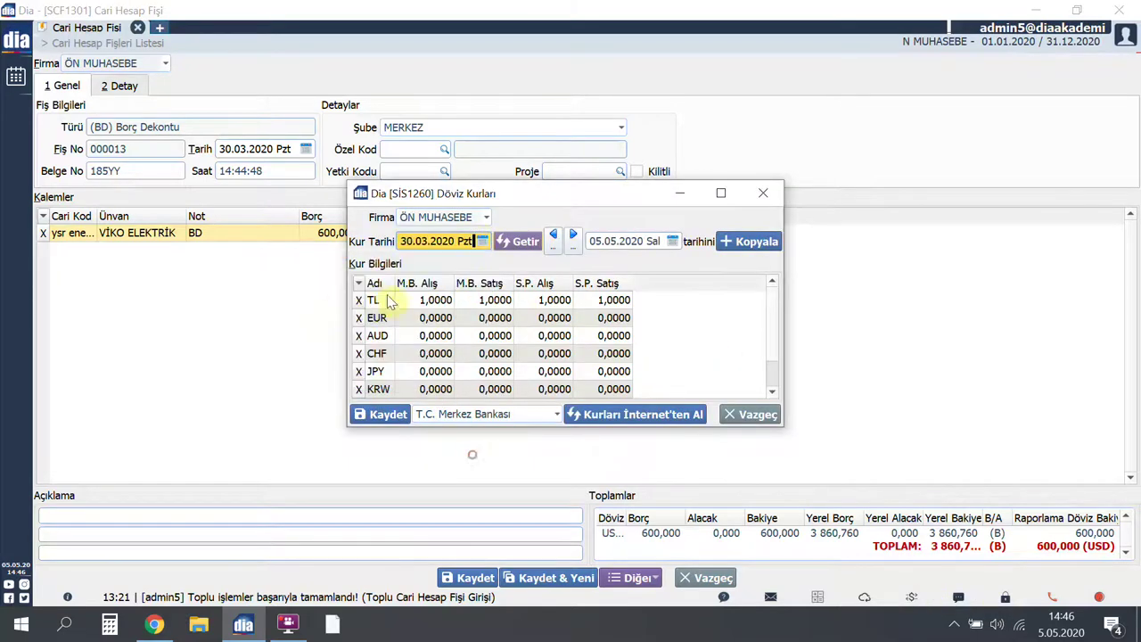
left_click(521, 241)
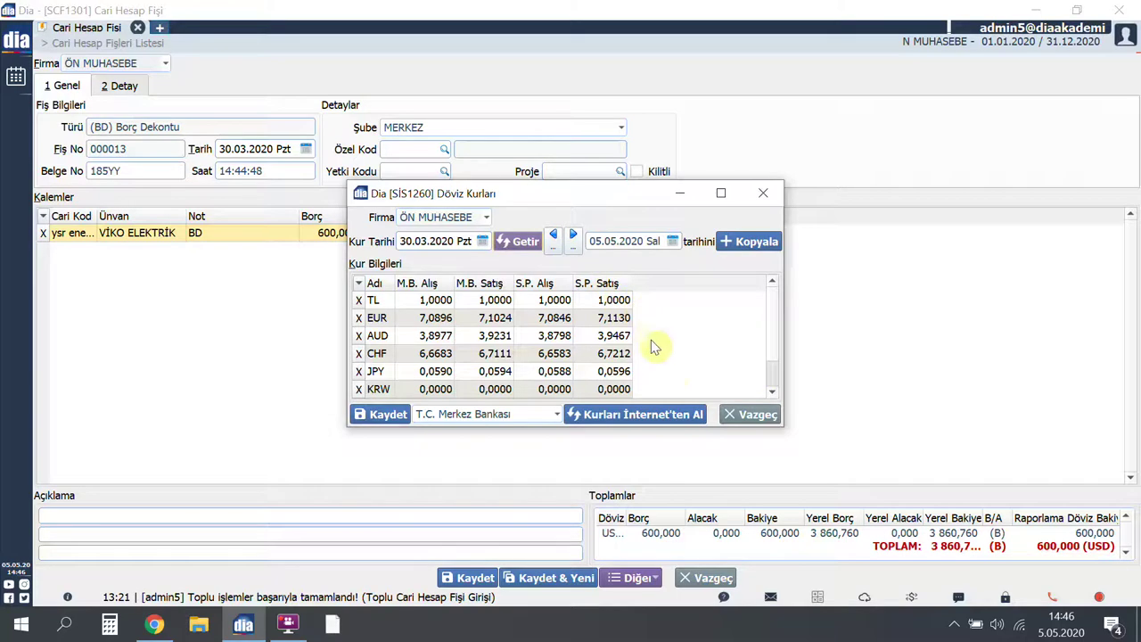
left_click(733, 413)
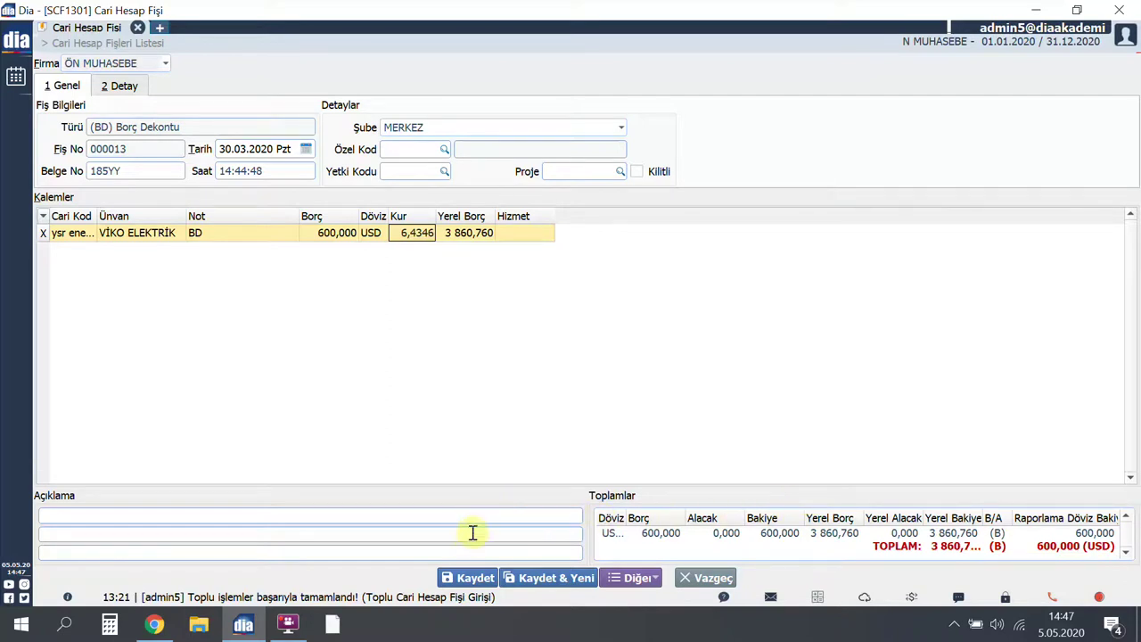
- Save the debit note with the description BORÇ DEKONTU and select it in the voucher list
left_click(496, 515)
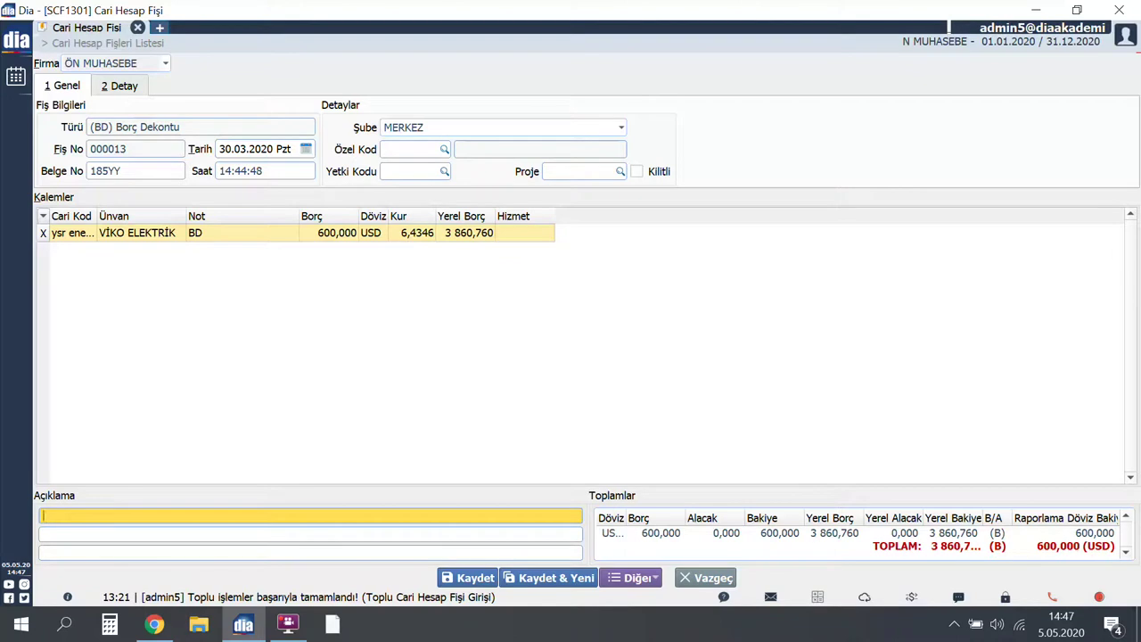
type("BORC DEKONTU")
left_click(479, 577)
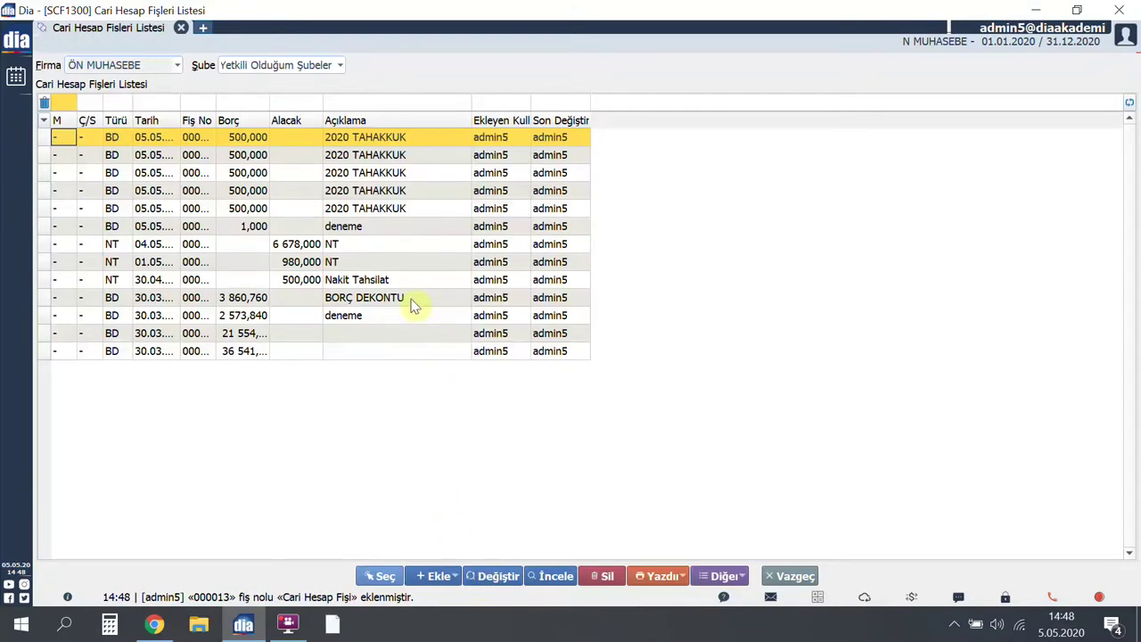
left_click(397, 297)
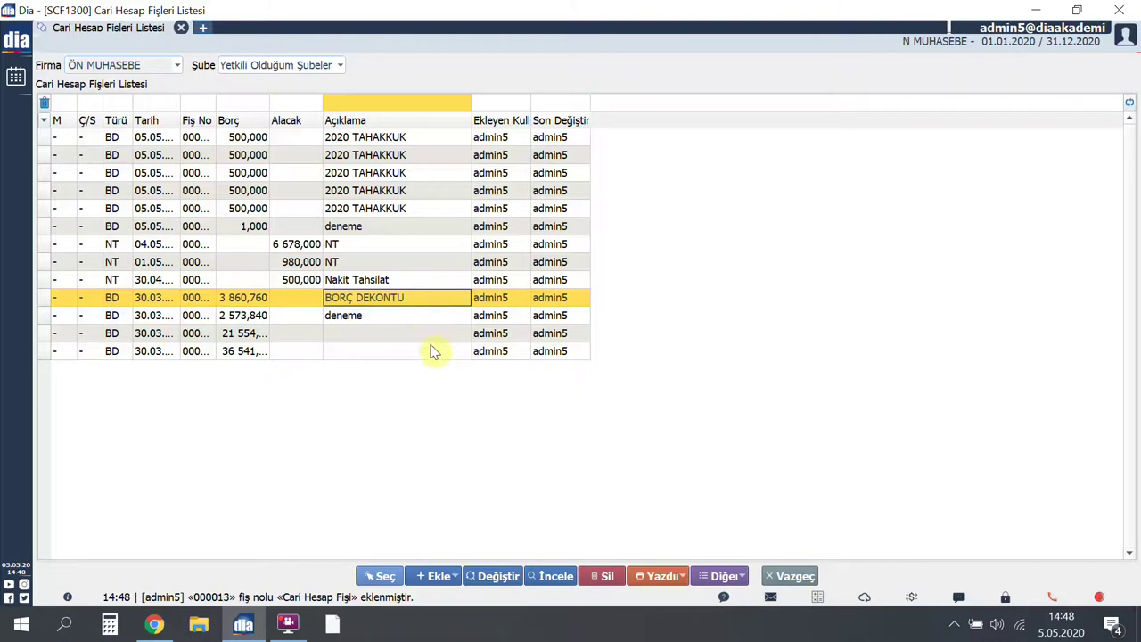
- Add a (KF) Kur Farkı Fişi and calculate the exchange differences in USD as of 05.05.2020
left_click(443, 575)
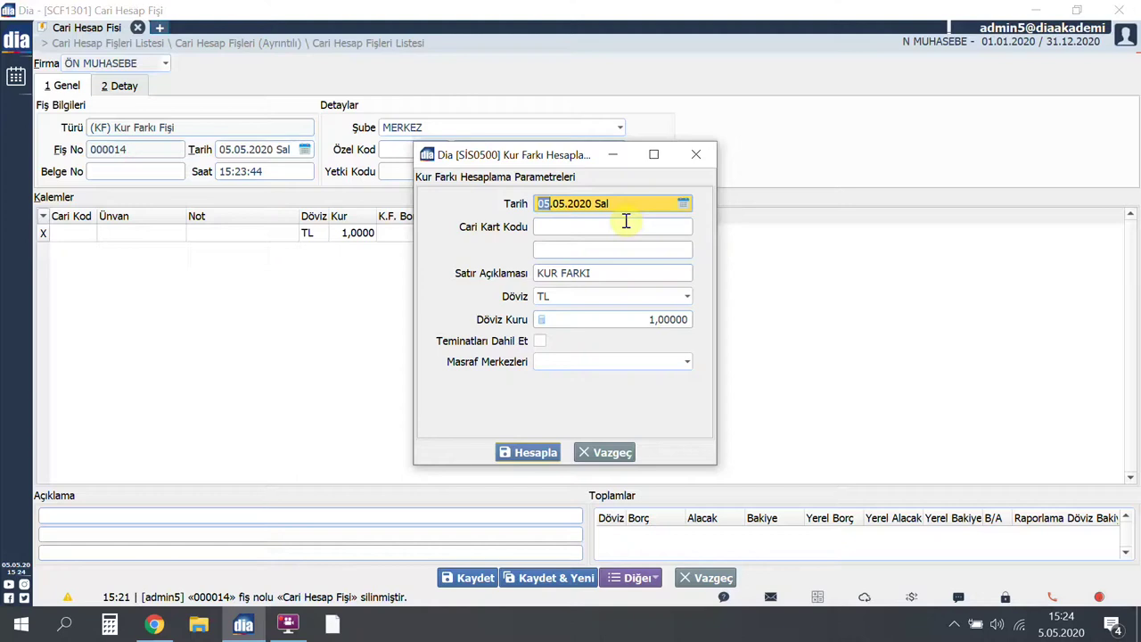
left_click(624, 296)
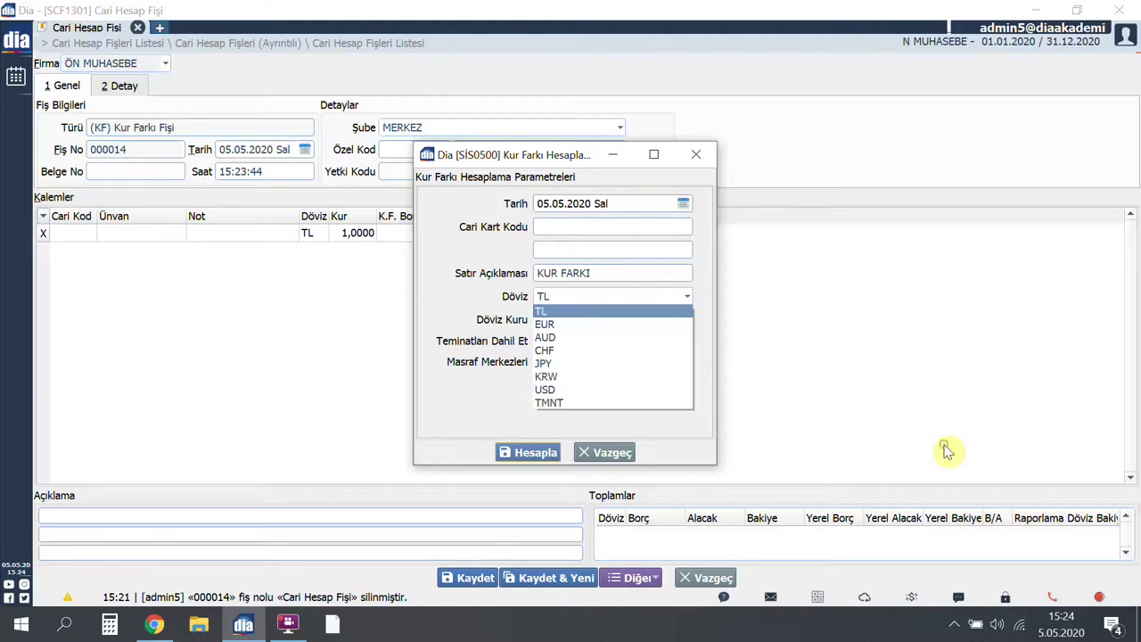
left_click(608, 391)
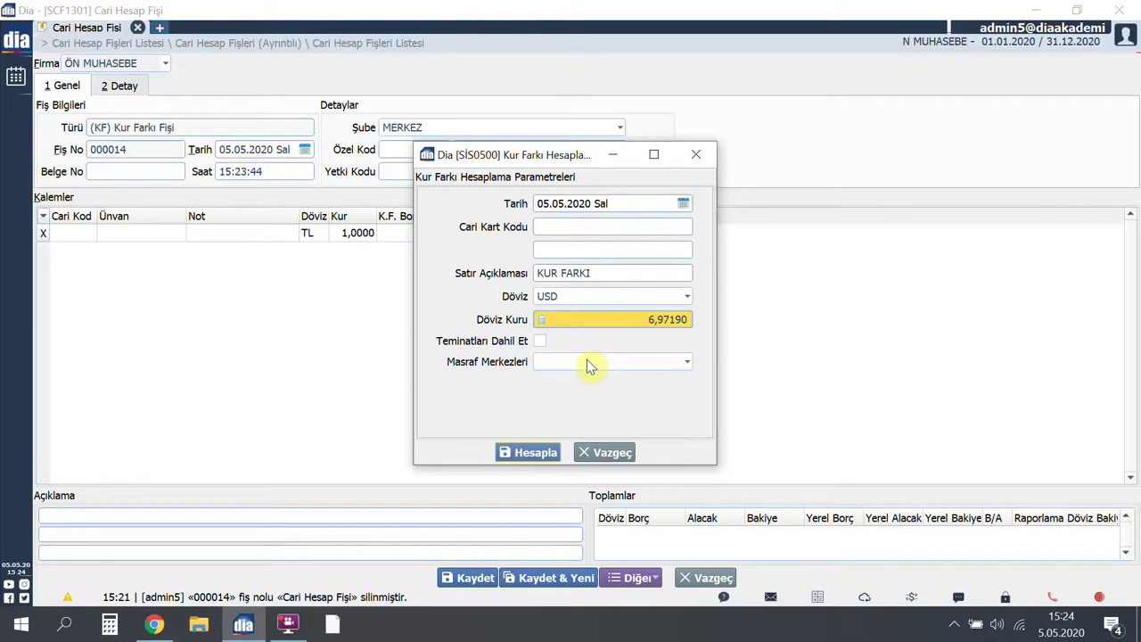
left_click(539, 453)
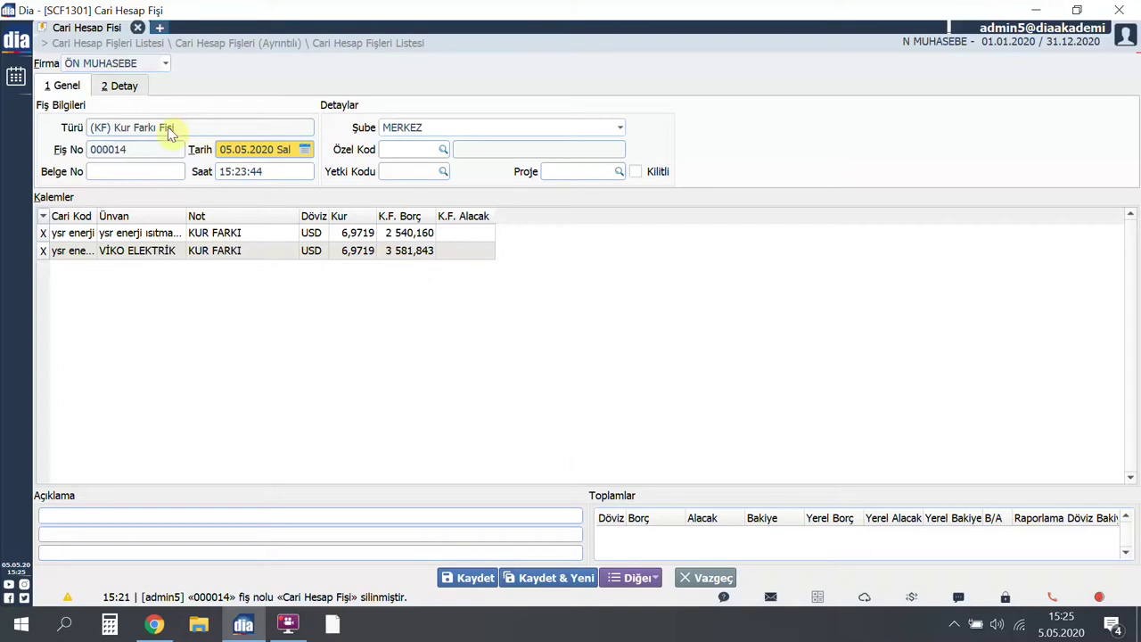
- Enter 23456 as the exchange difference voucher's document number and review its reporting currency details
left_click(159, 171)
type("23456")
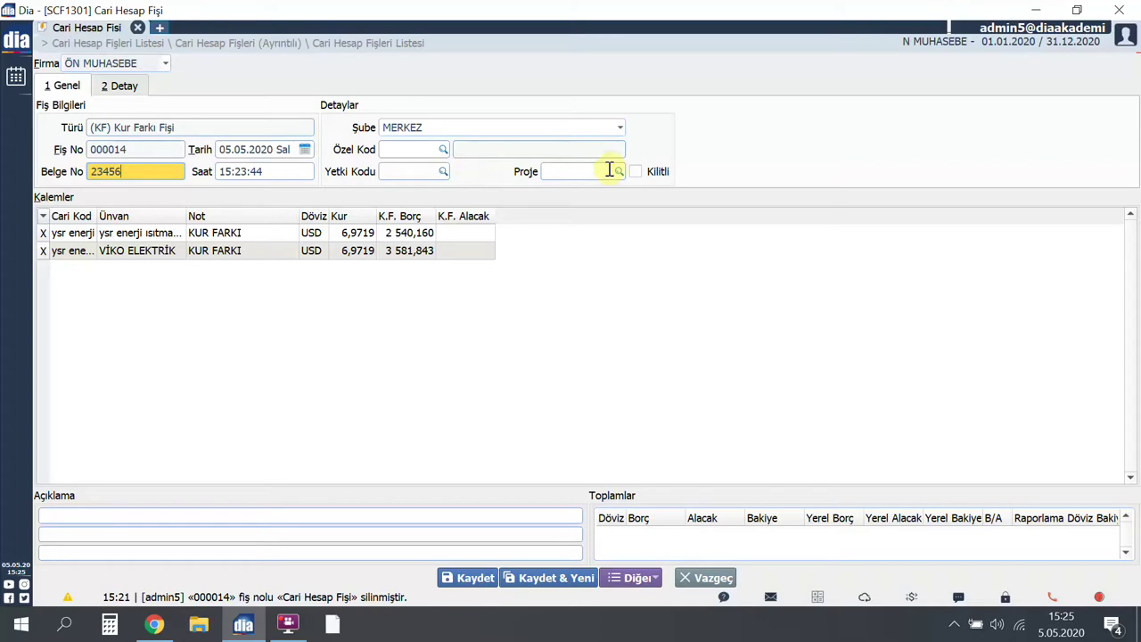
left_click(143, 92)
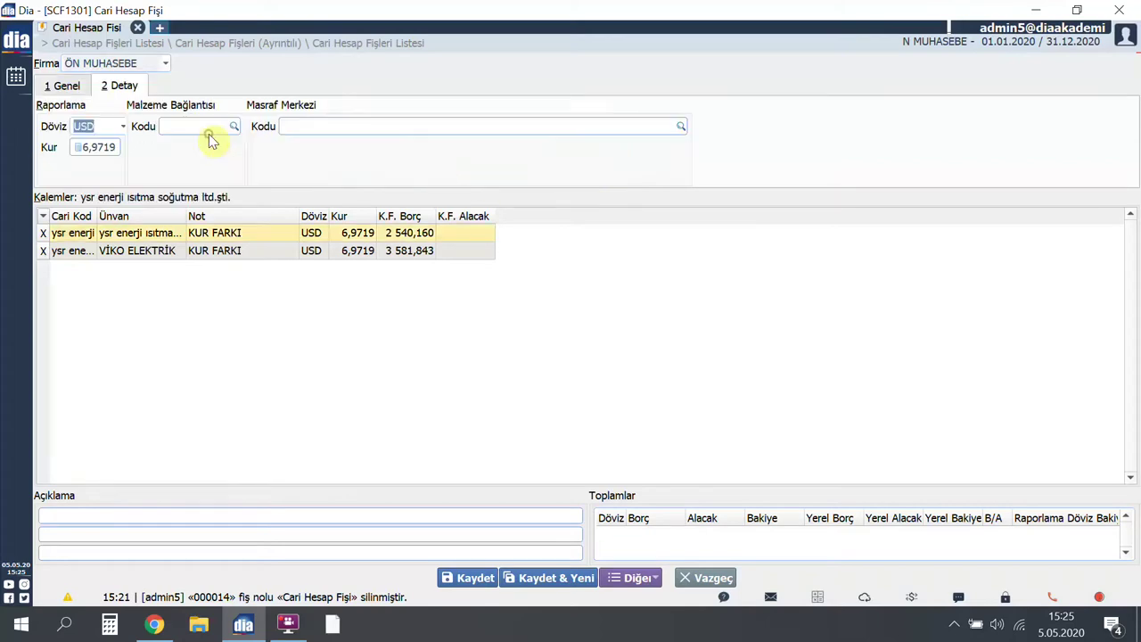
left_click(123, 126)
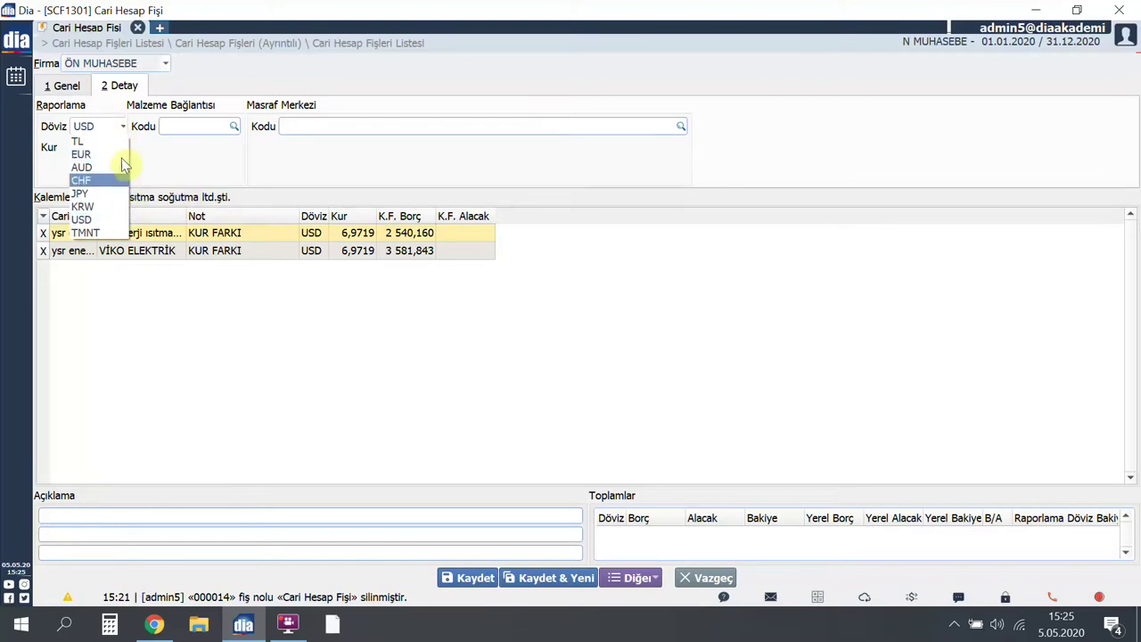
left_click(175, 145)
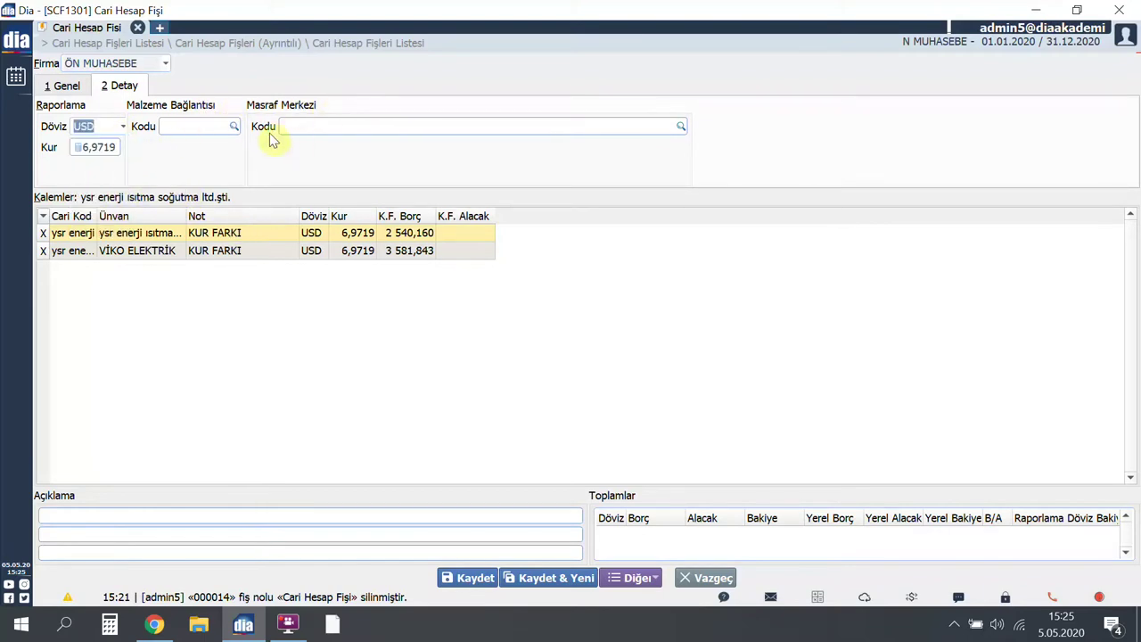
left_click(69, 86)
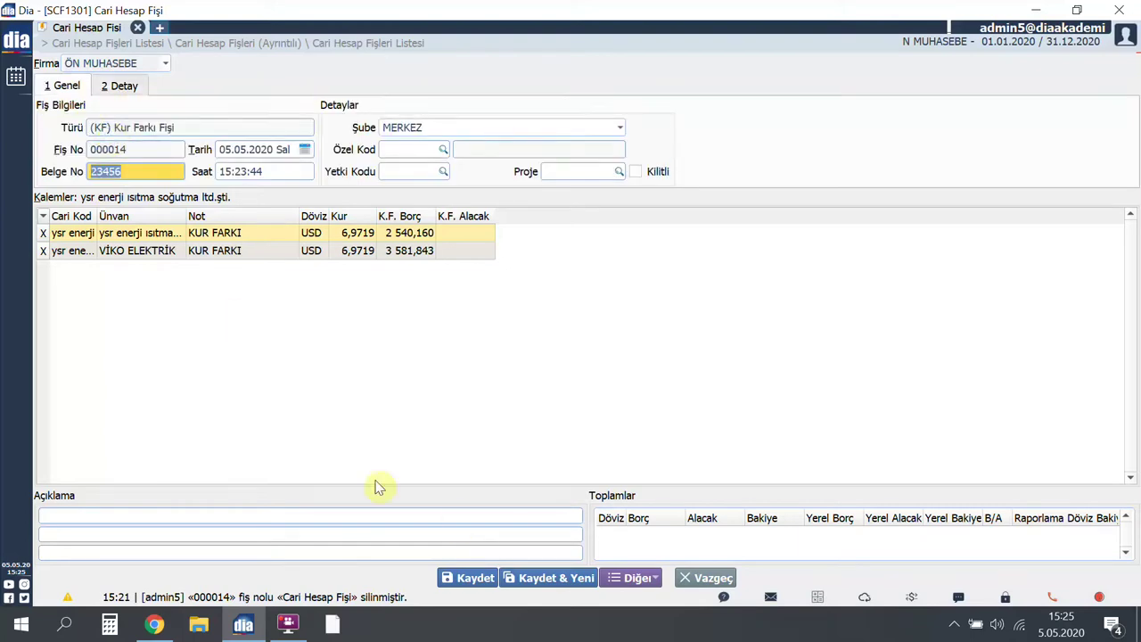
- Enter KF as the exchange difference voucher's description and save the voucher
left_click(484, 517)
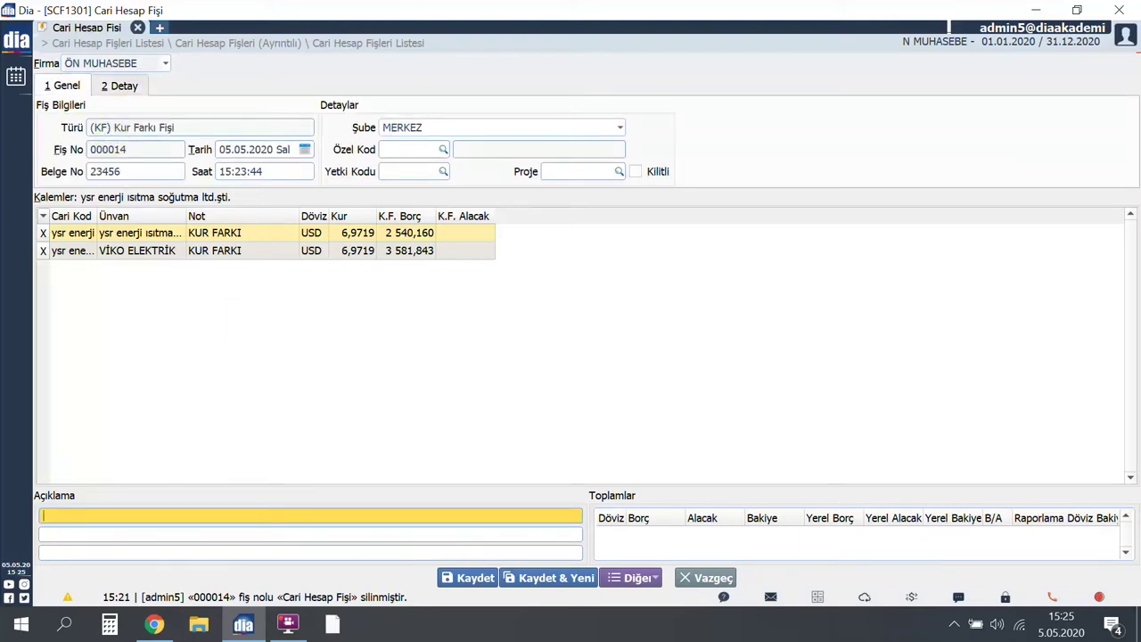
type("KF")
left_click(472, 578)
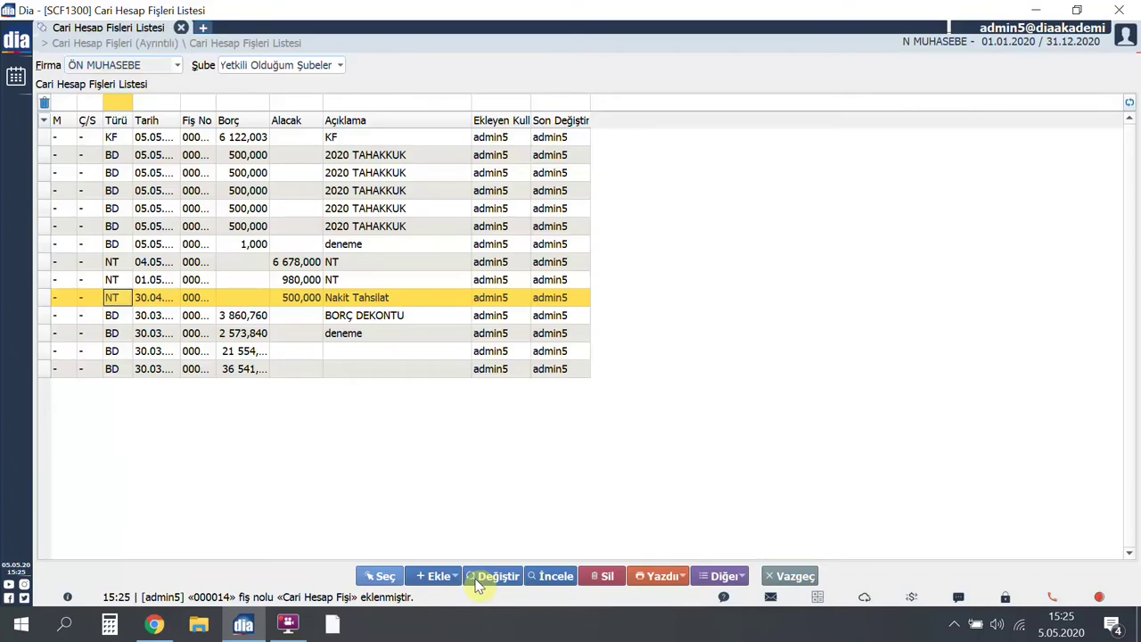
- Check the saved KF voucher in the list and open Cari Hesap Fişleri (Ayrıntılı) to view its line items
left_click(330, 137)
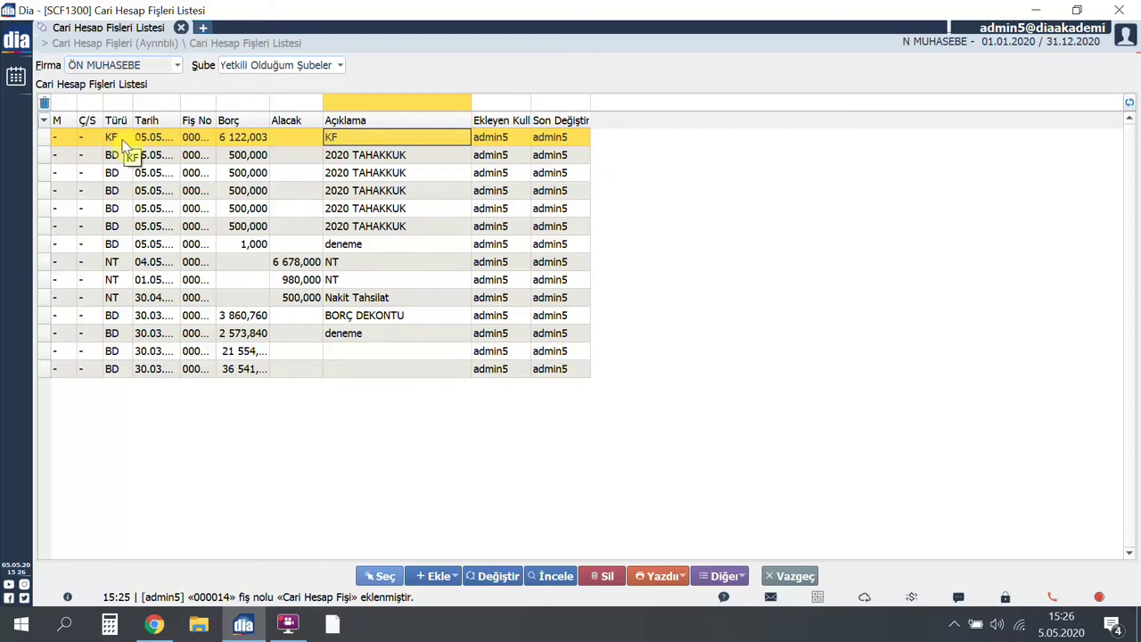
left_click(17, 45)
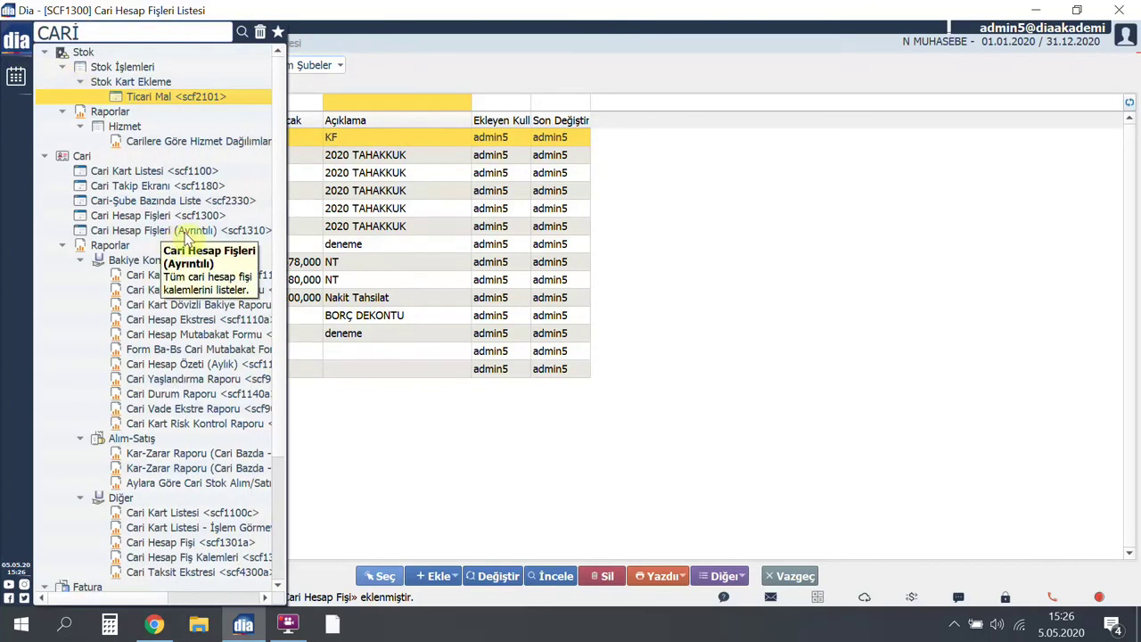
left_click(186, 231)
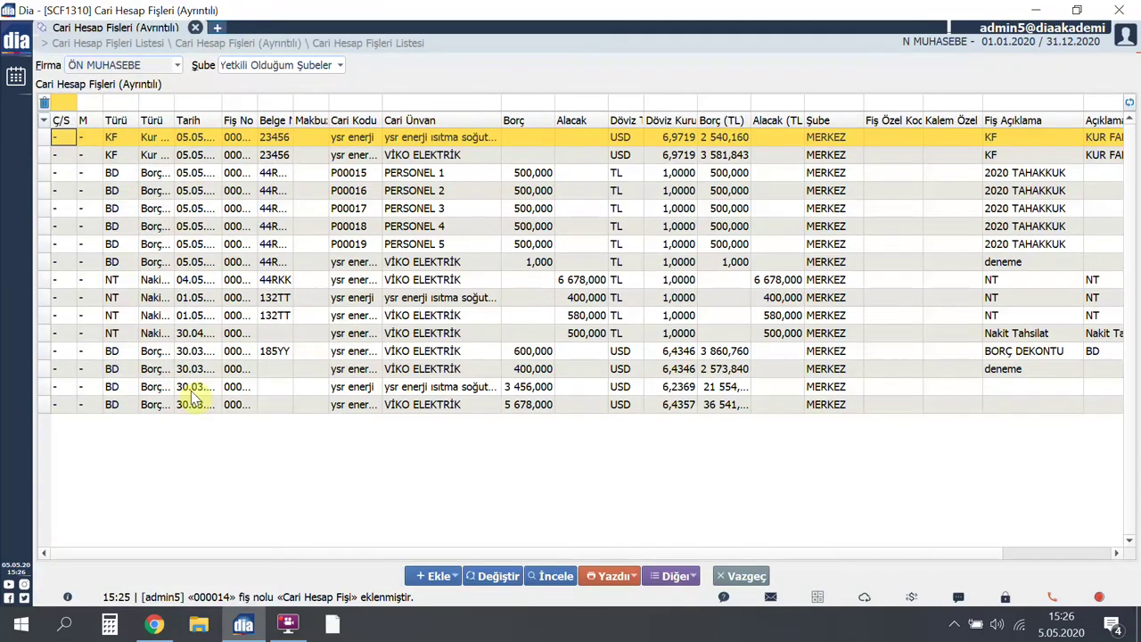